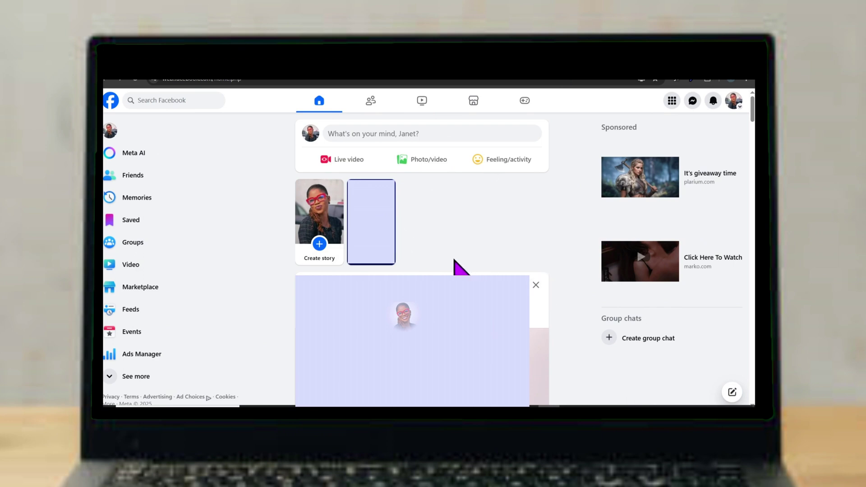
Go from the profile menu through Settings & privacy > Settings into Meta Accounts Center.
{"action": "left_click", "coordinate": [733, 101]}
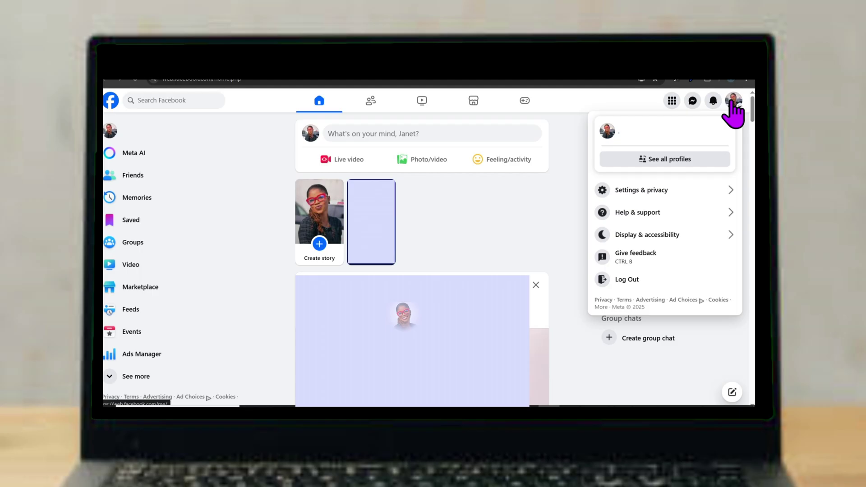
{"action": "left_click", "coordinate": [657, 190]}
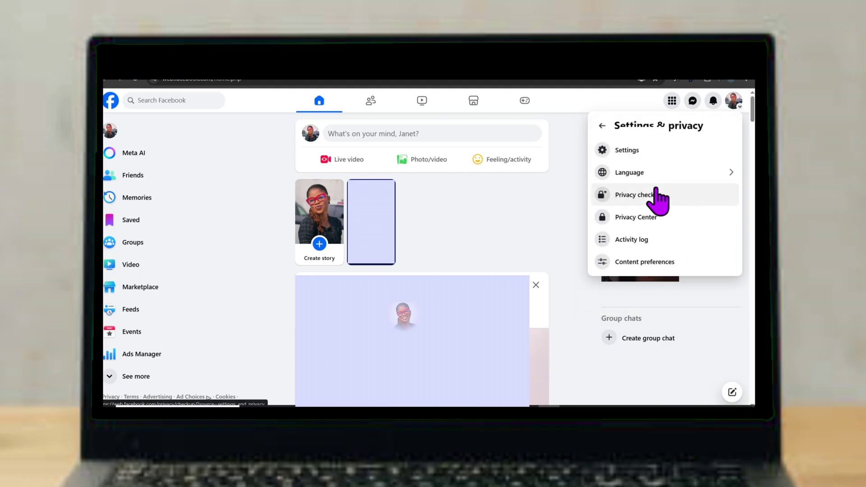
{"action": "left_click", "coordinate": [638, 154]}
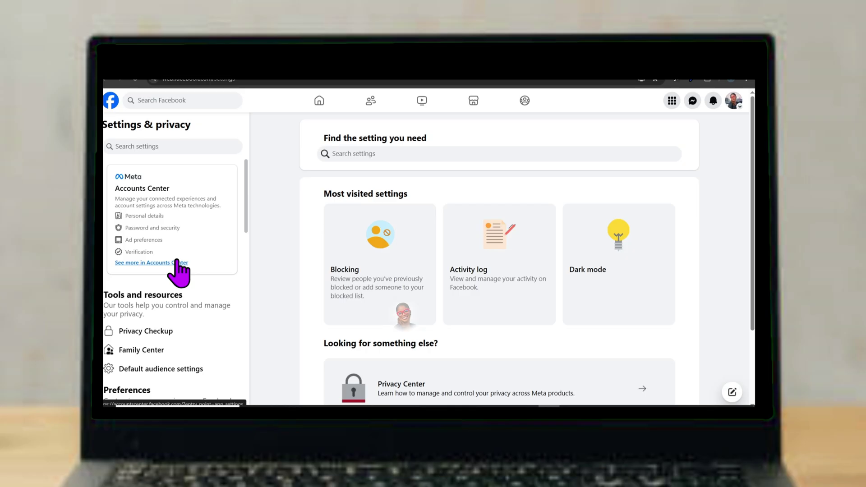
{"action": "left_click", "coordinate": [156, 263]}
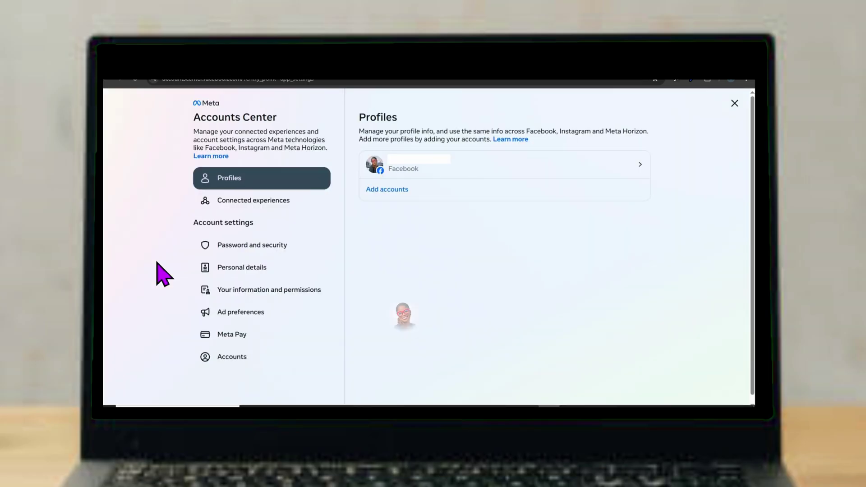
Open Personal details > Account ownership and control > Deactivation or deletion for the Facebook profile.
{"action": "left_click", "coordinate": [245, 283]}
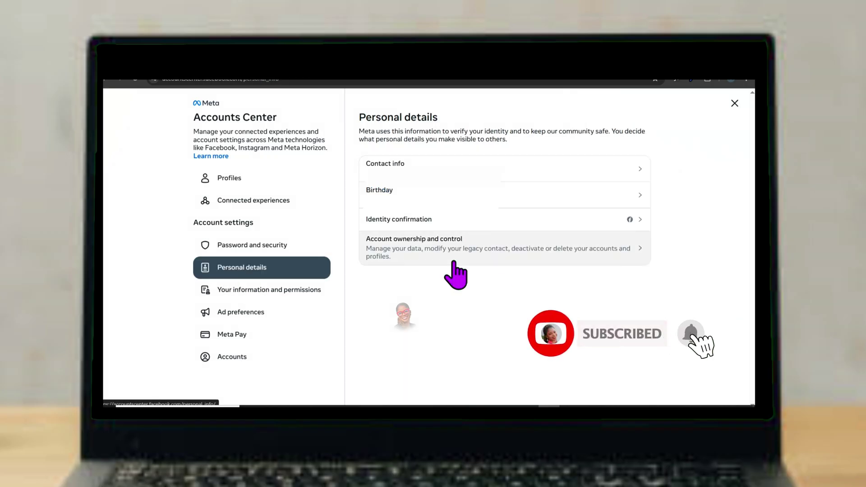
{"action": "left_click", "coordinate": [511, 257]}
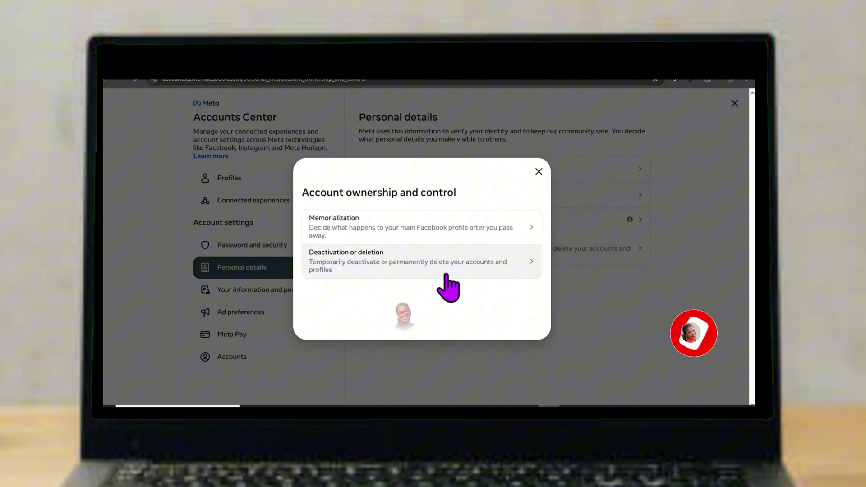
{"action": "left_click", "coordinate": [511, 269]}
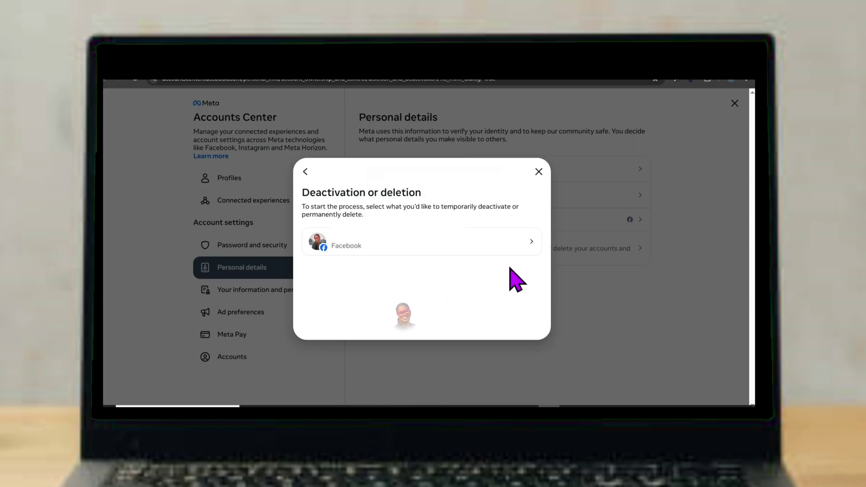
{"action": "left_click", "coordinate": [469, 240]}
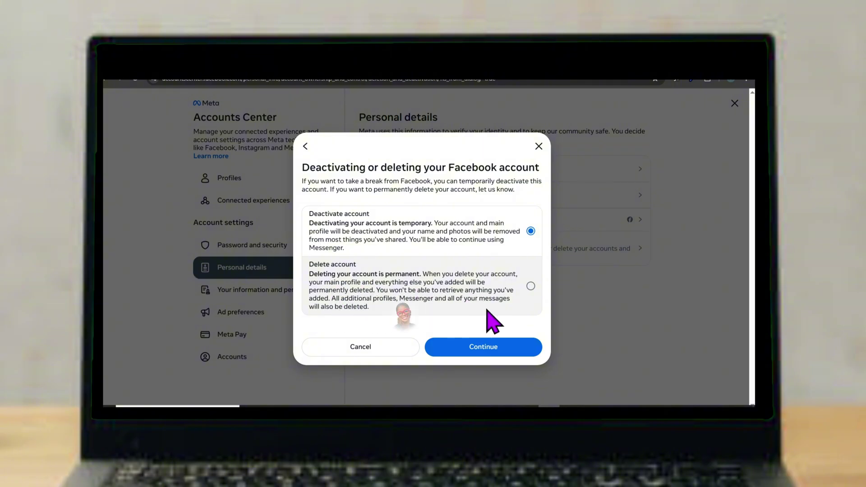
Select Delete account and continue past the reasons prompt without giving a reason.
{"action": "left_click", "coordinate": [531, 286]}
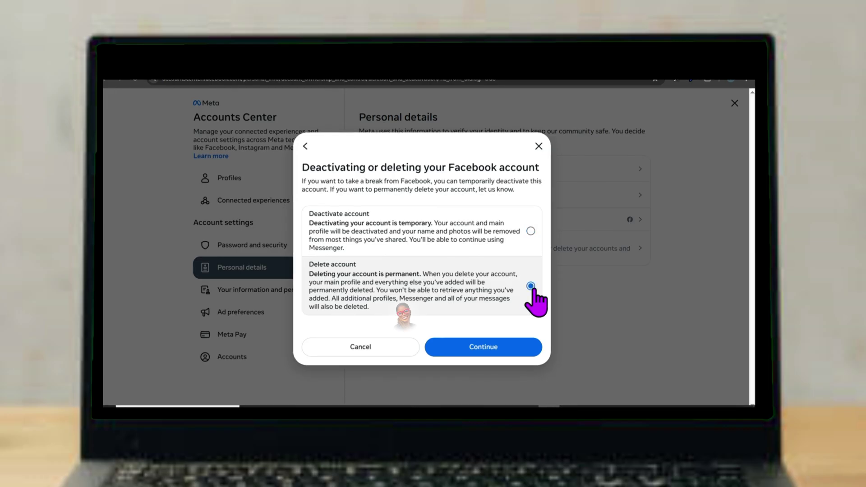
{"action": "left_click", "coordinate": [470, 353]}
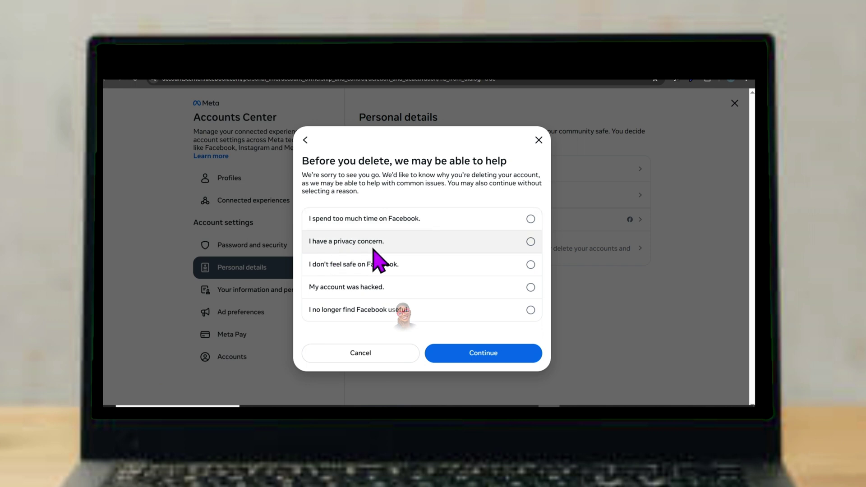
{"action": "left_click", "coordinate": [466, 356]}
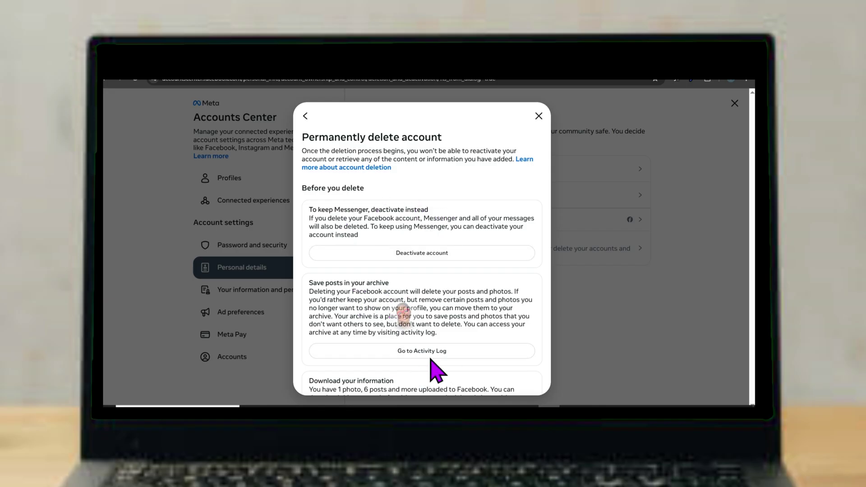
{"action": "scroll", "coordinate": [506, 288], "scroll_direction": "down", "scroll_amount": 1}
{"action": "scroll", "coordinate": [506, 289], "scroll_direction": "down", "scroll_amount": 3}
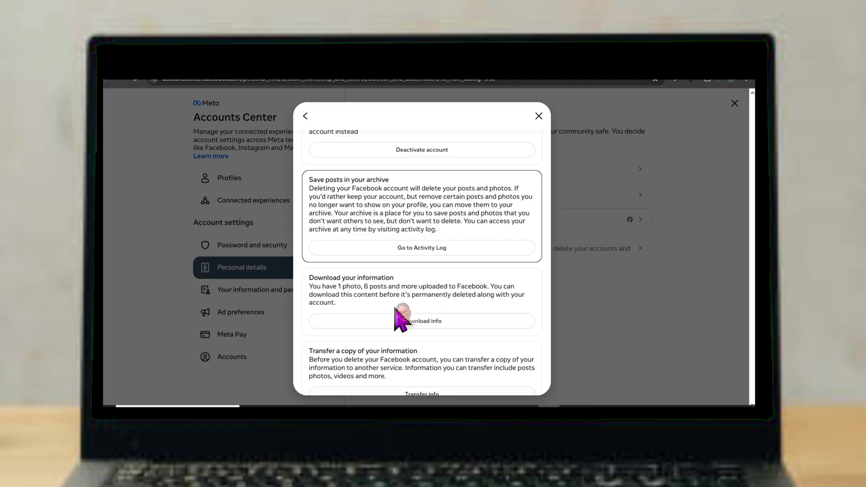
{"action": "scroll", "coordinate": [396, 313], "scroll_direction": "down", "scroll_amount": 3}
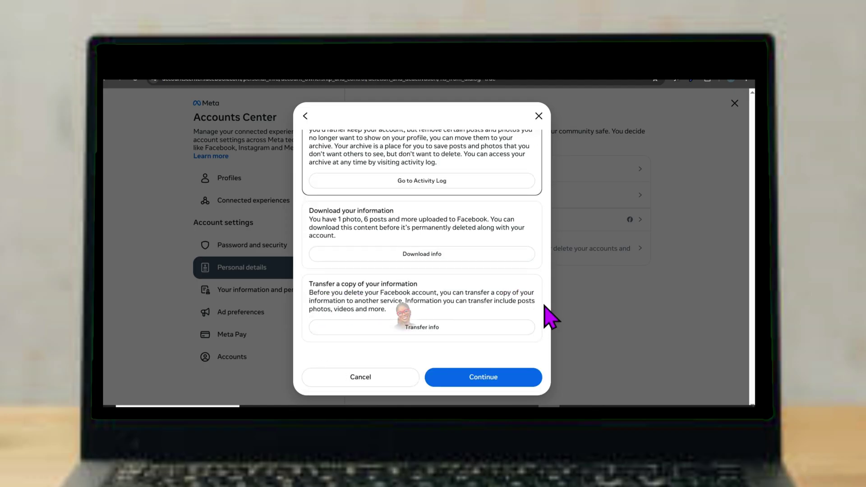
Continue past the data download and transfer notices and submit the password to confirm deletion.
{"action": "left_click", "coordinate": [499, 379]}
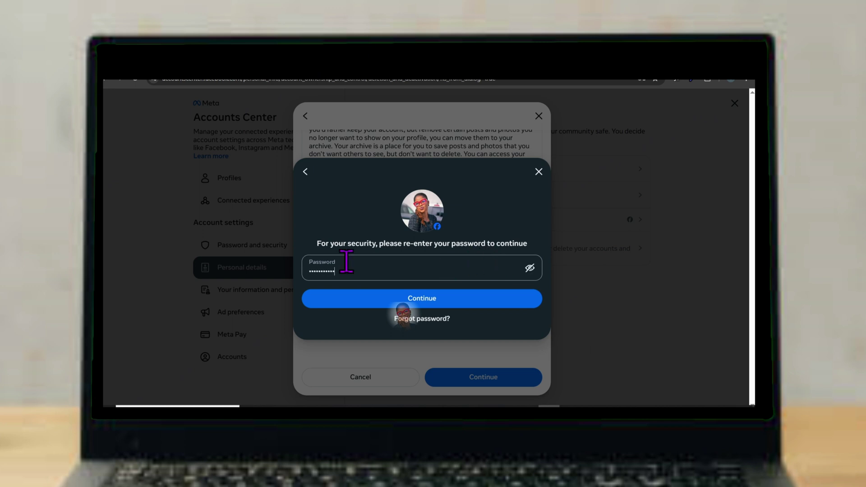
{"action": "left_click", "coordinate": [405, 299]}
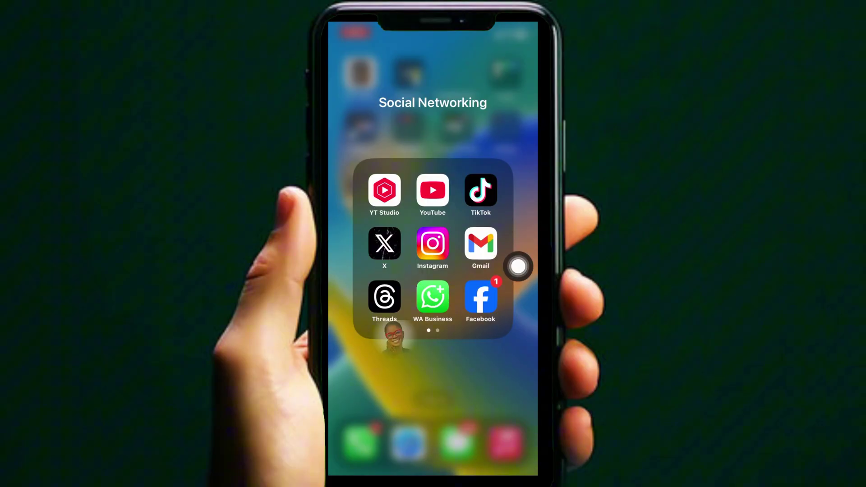
In the mobile app, go through Settings and Accounts Center to Deactivation or deletion for the Facebook profile.
{"action": "left_click", "coordinate": [480, 298]}
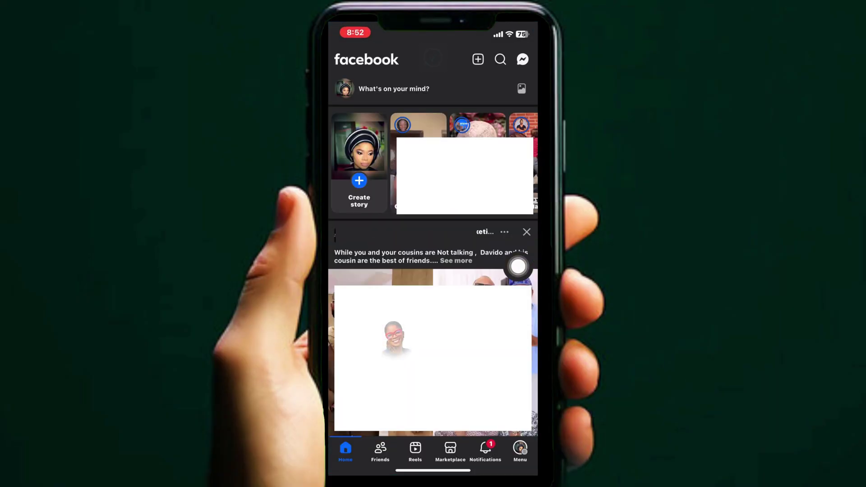
{"action": "left_click", "coordinate": [520, 450]}
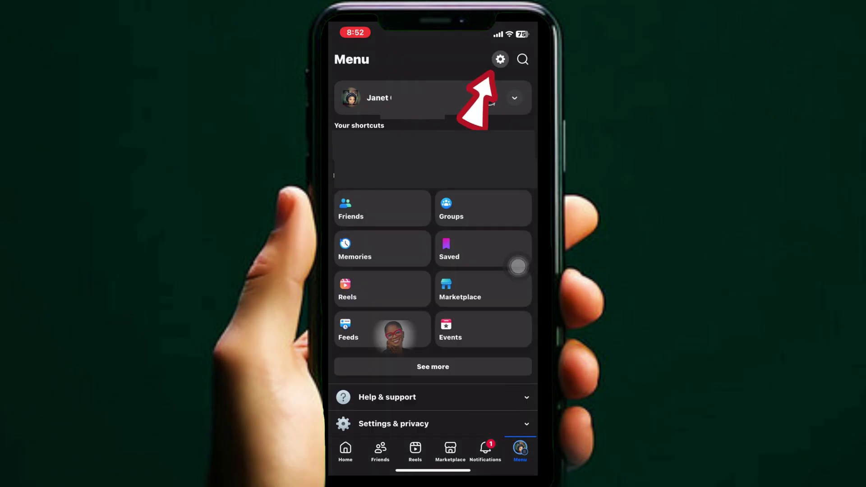
{"action": "left_click", "coordinate": [500, 59]}
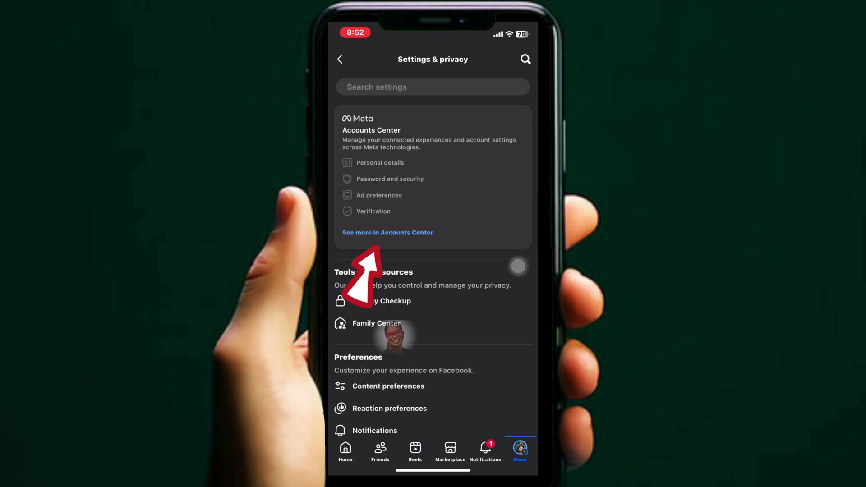
{"action": "left_click", "coordinate": [388, 232]}
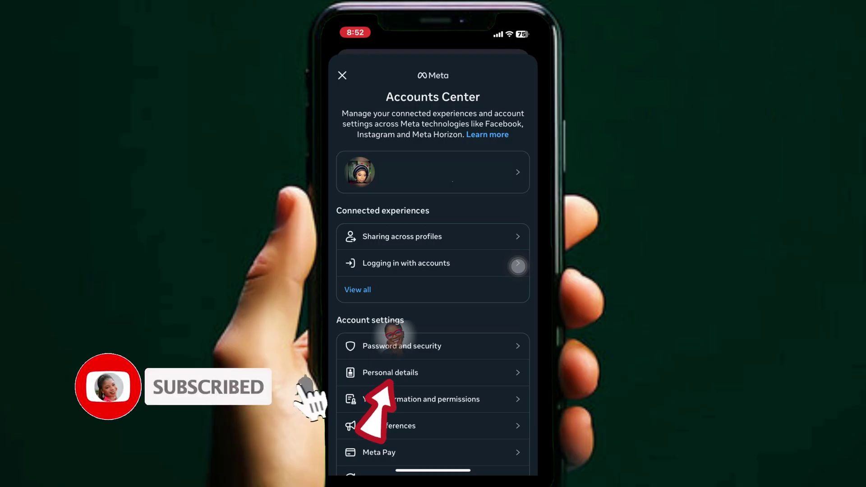
{"action": "left_click", "coordinate": [517, 266]}
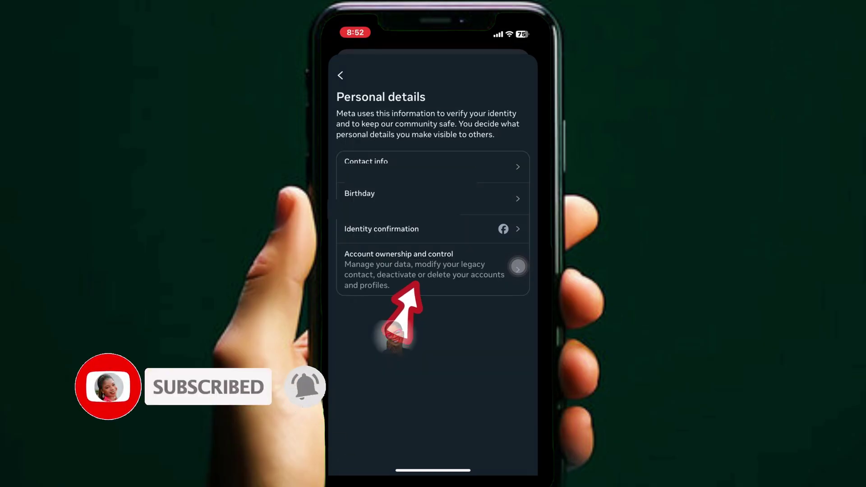
{"action": "left_click", "coordinate": [518, 266]}
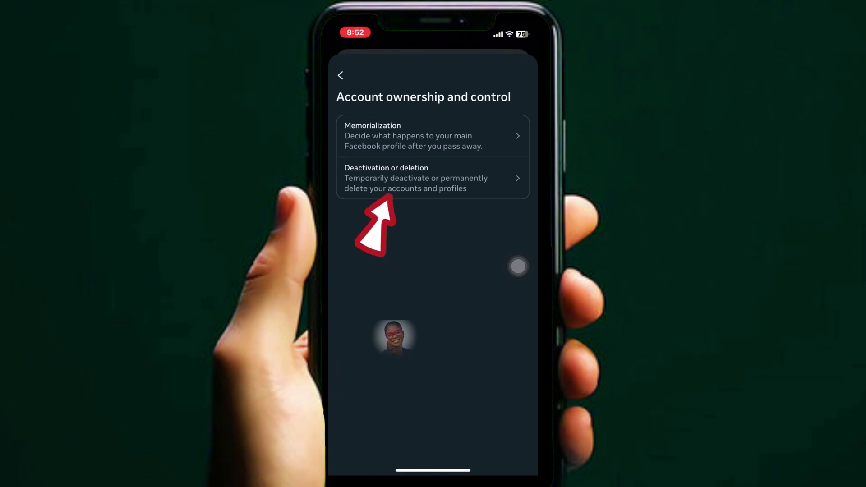
{"action": "left_click", "coordinate": [434, 178]}
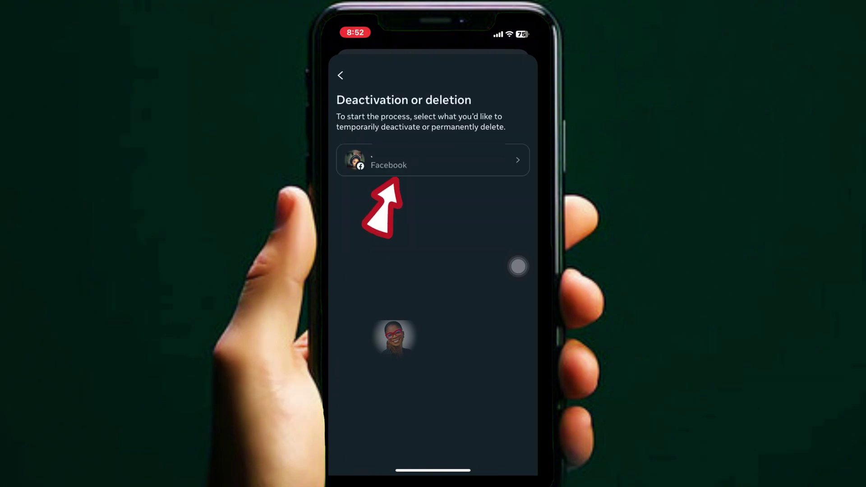
{"action": "left_click", "coordinate": [433, 177]}
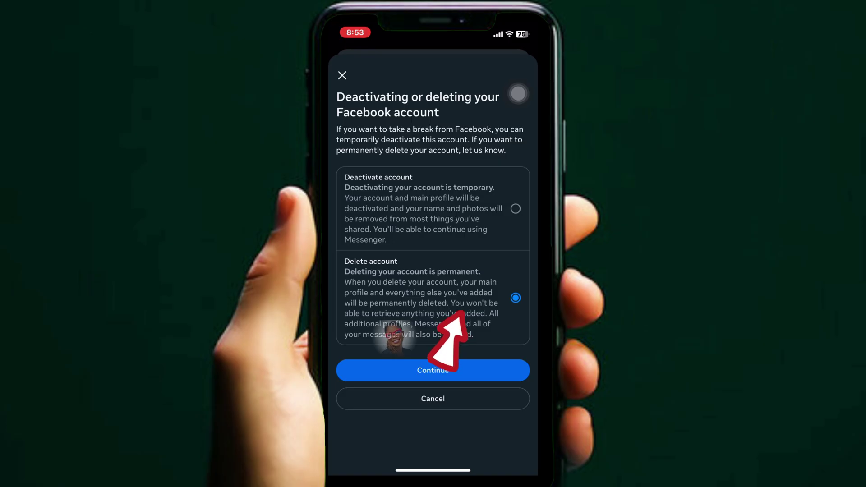
Choose permanent deletion, accept that managed Pages are deleted, and skip the reasons and data notices.
{"action": "left_click", "coordinate": [433, 370]}
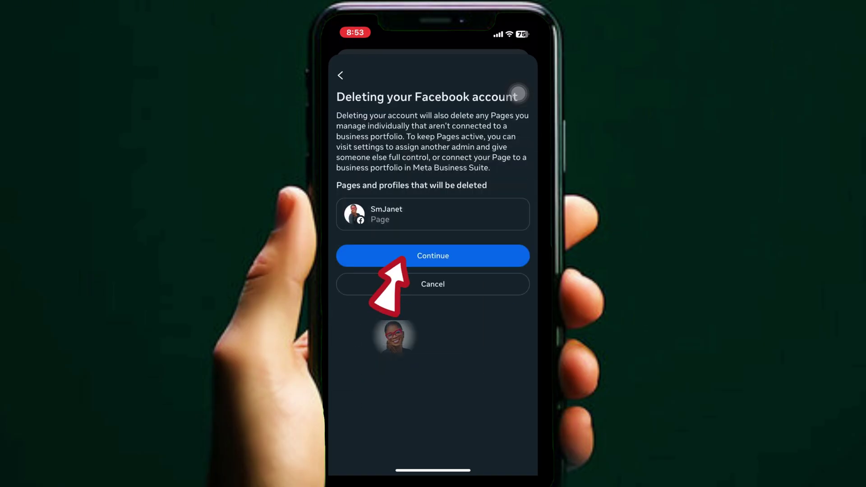
{"action": "left_click", "coordinate": [433, 256]}
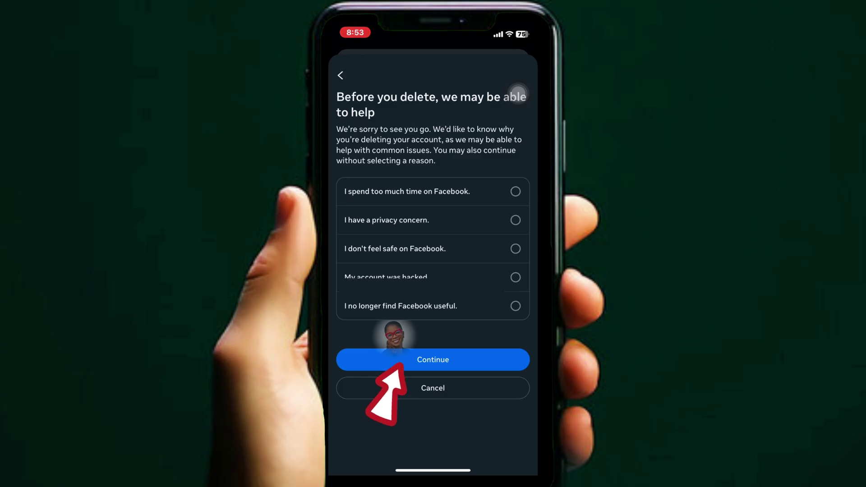
{"action": "left_click", "coordinate": [405, 361]}
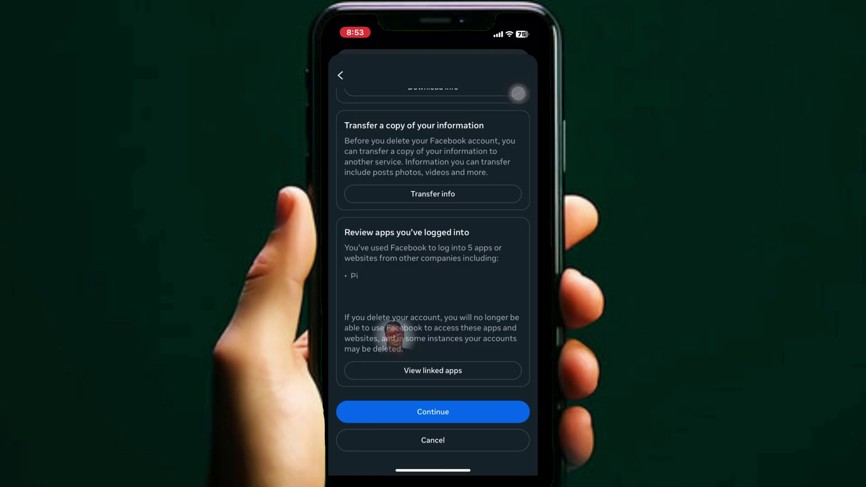
{"action": "left_click", "coordinate": [434, 412]}
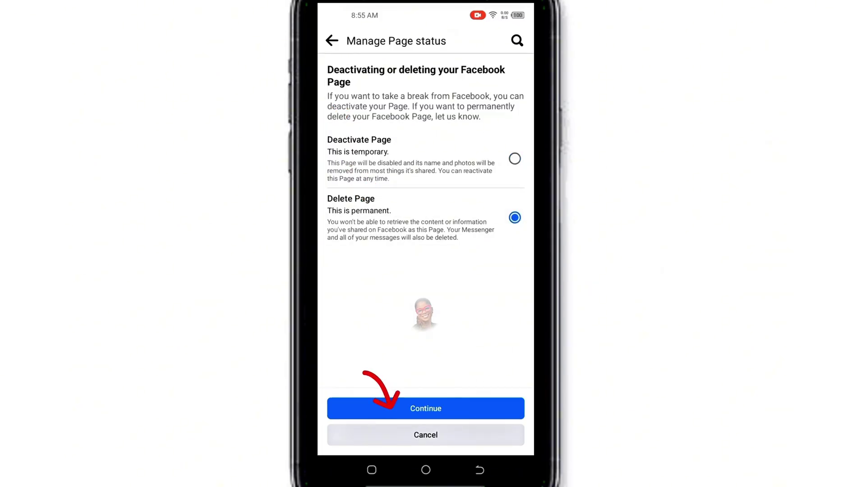
Proceed with Page deletion, skip the reason, and confirm permanently deleting the Page.
{"action": "left_click", "coordinate": [487, 415]}
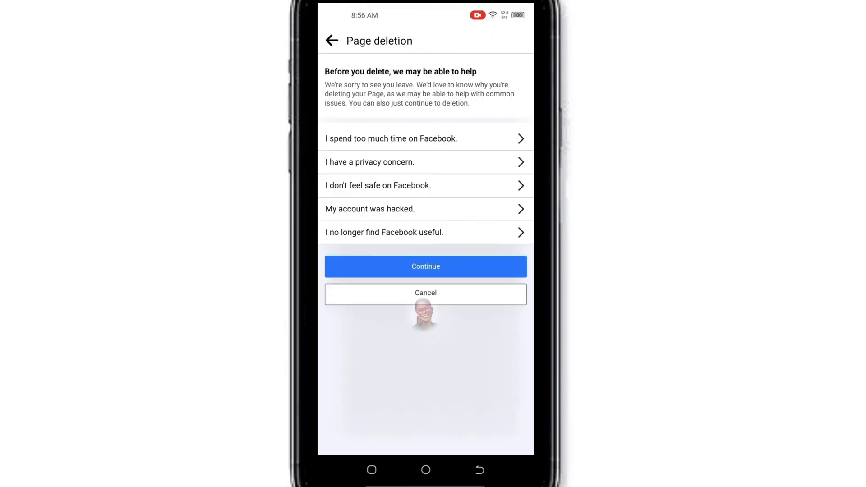
{"action": "left_click", "coordinate": [497, 266]}
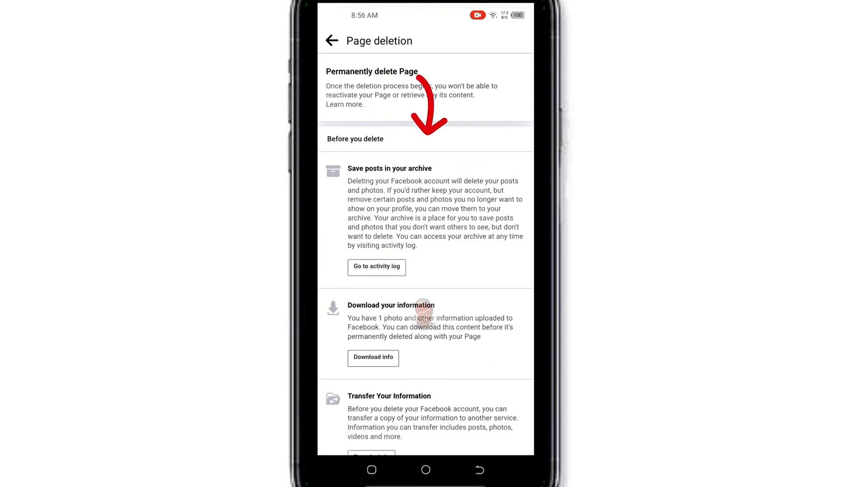
{"action": "scroll", "coordinate": [470, 276], "scroll_direction": "down", "scroll_amount": 3}
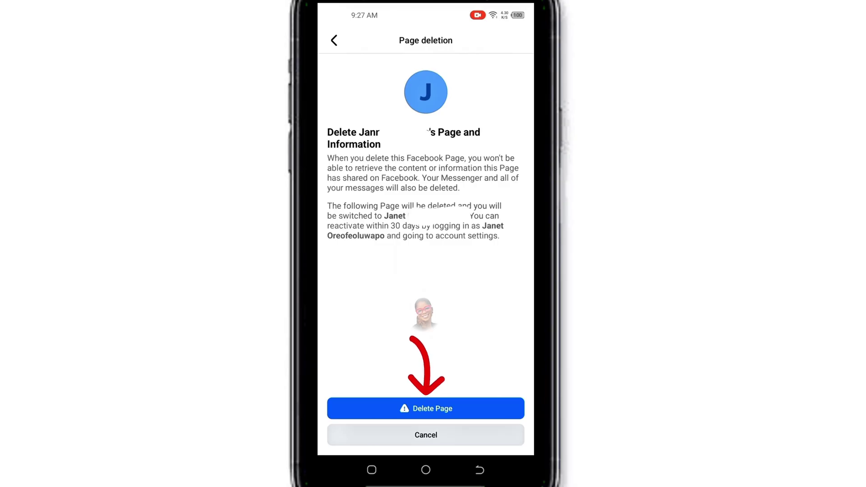
{"action": "left_click", "coordinate": [486, 411]}
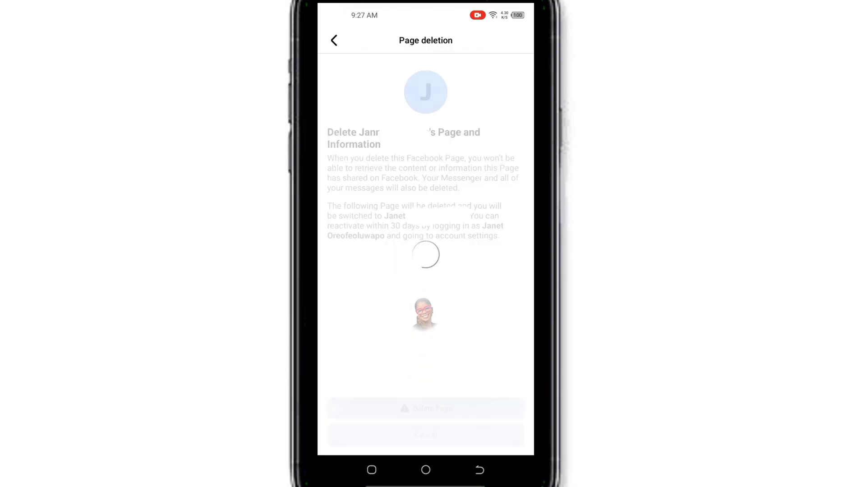